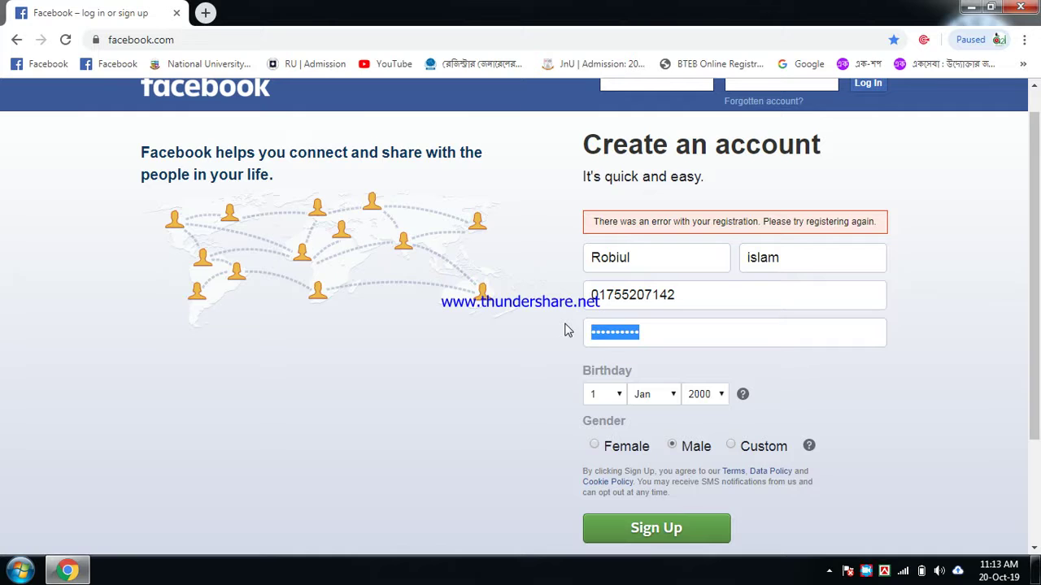
# Step: Add one more character to the desktop sign-up password and resubmit the form
pyautogui.click(685, 325)
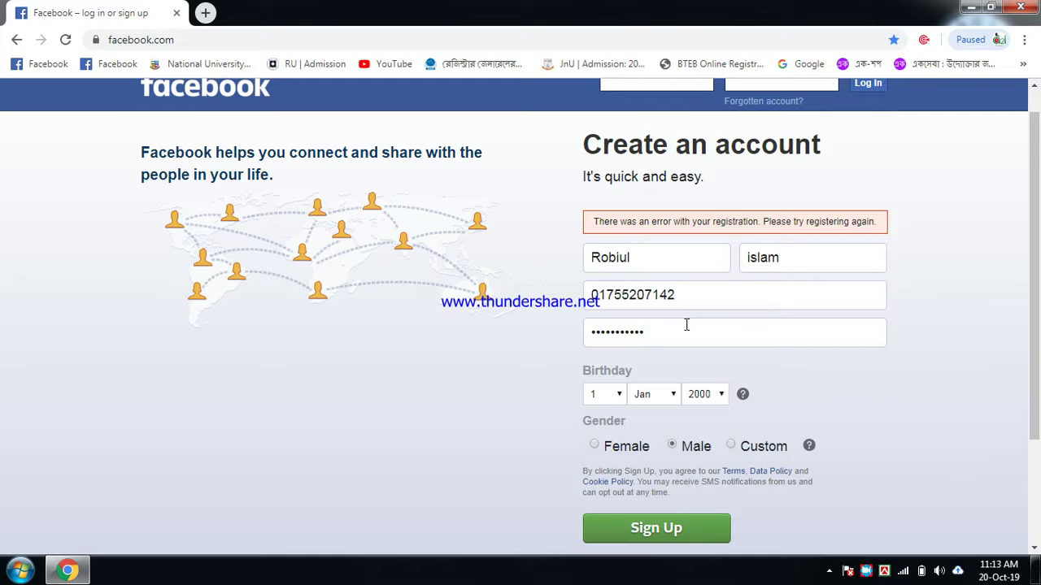
pyautogui.click(694, 531)
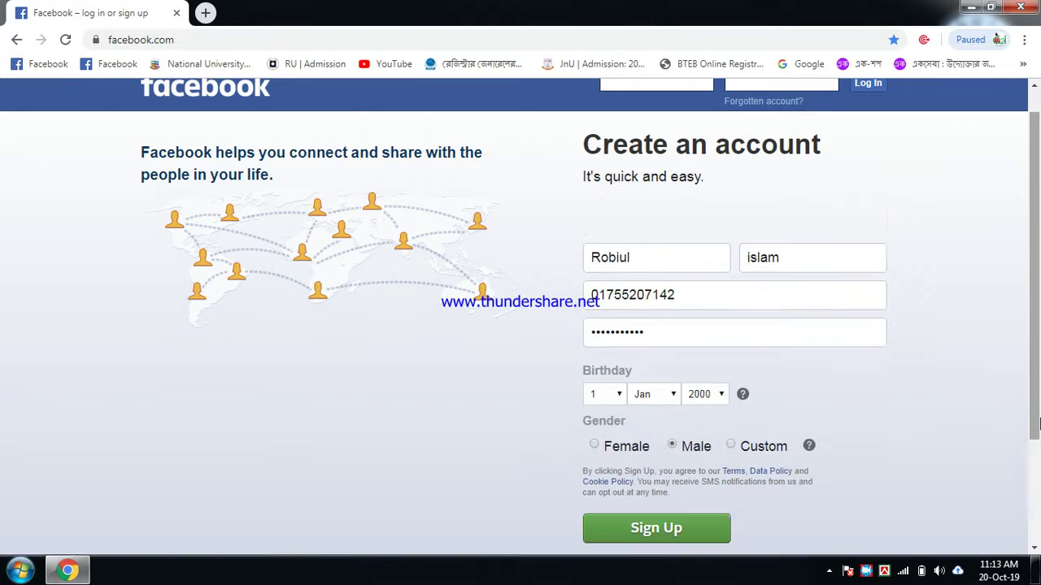
pyautogui.click(679, 333)
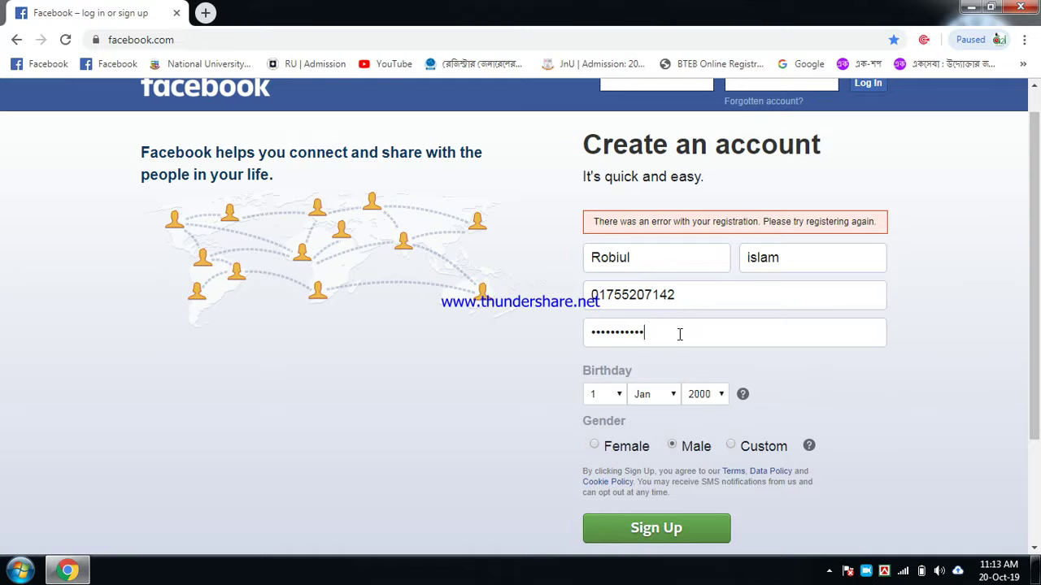
pyautogui.write('1')
pyautogui.click(657, 528)
# Step: Open a new tab and load m.facebook.com
pyautogui.click(205, 12)
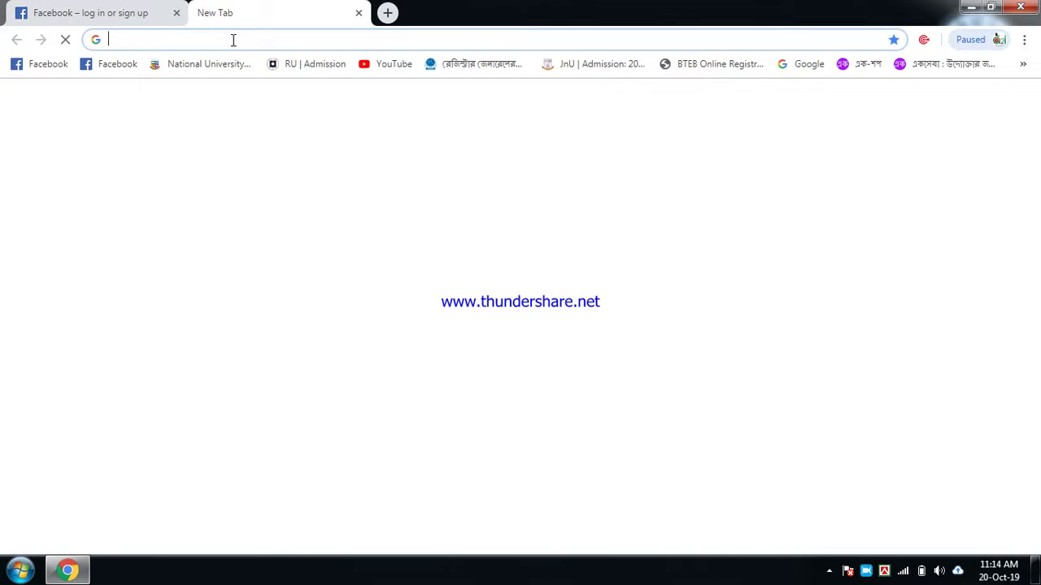
pyautogui.write('m')
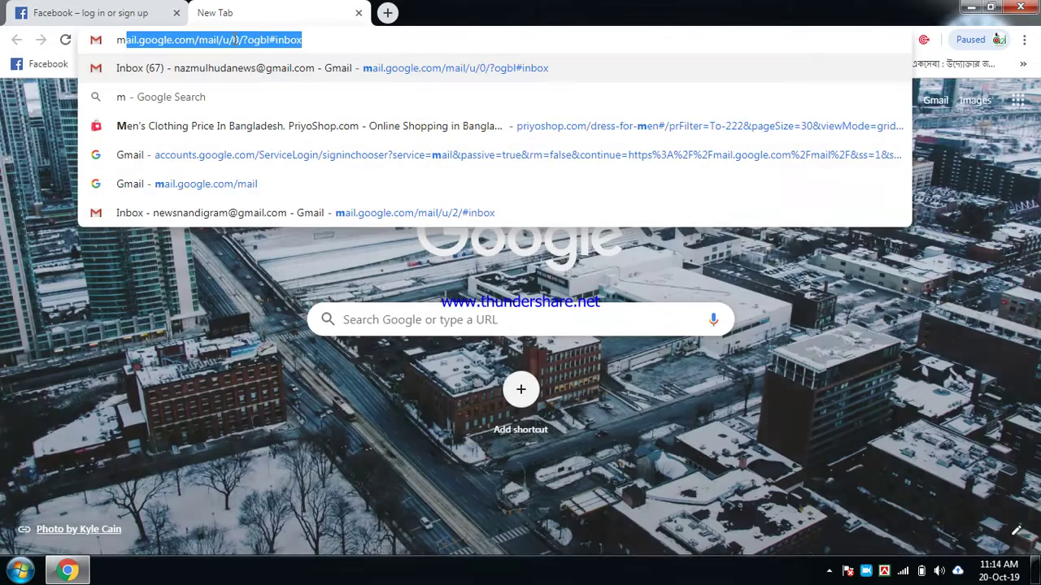
pyautogui.press('BackSpace')
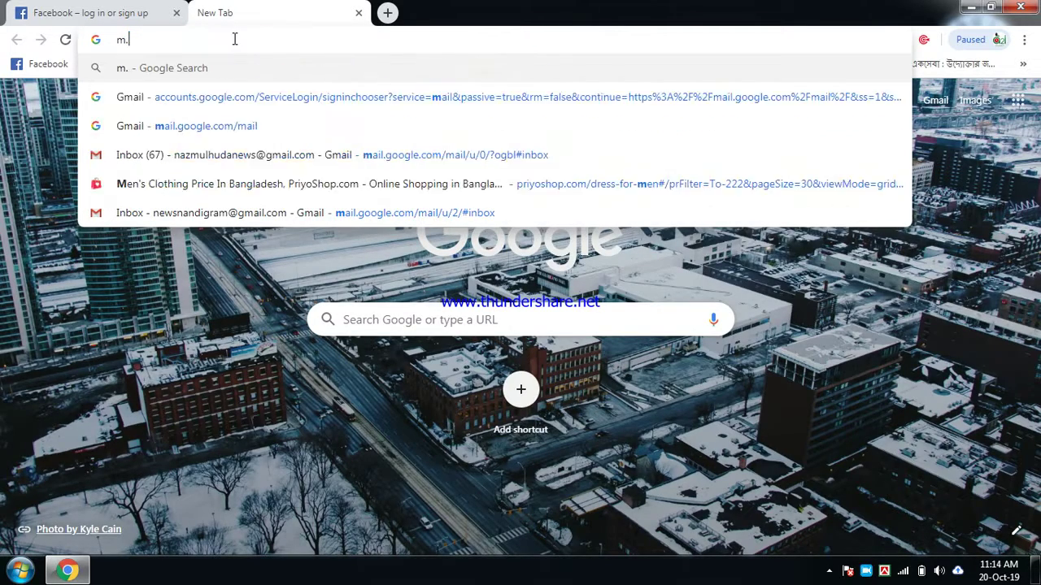
pyautogui.write('.fac')
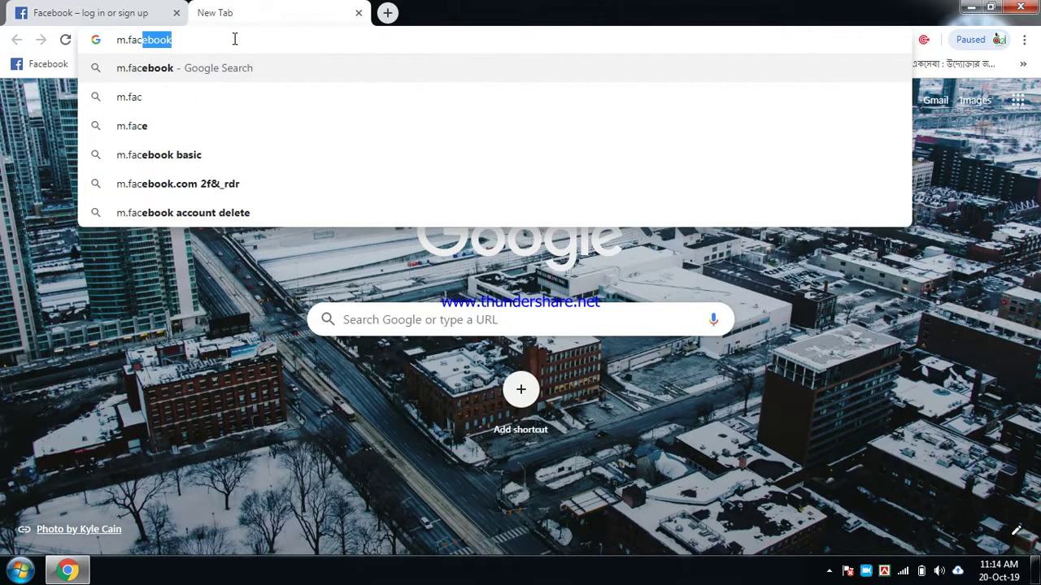
pyautogui.write('ebook.com')
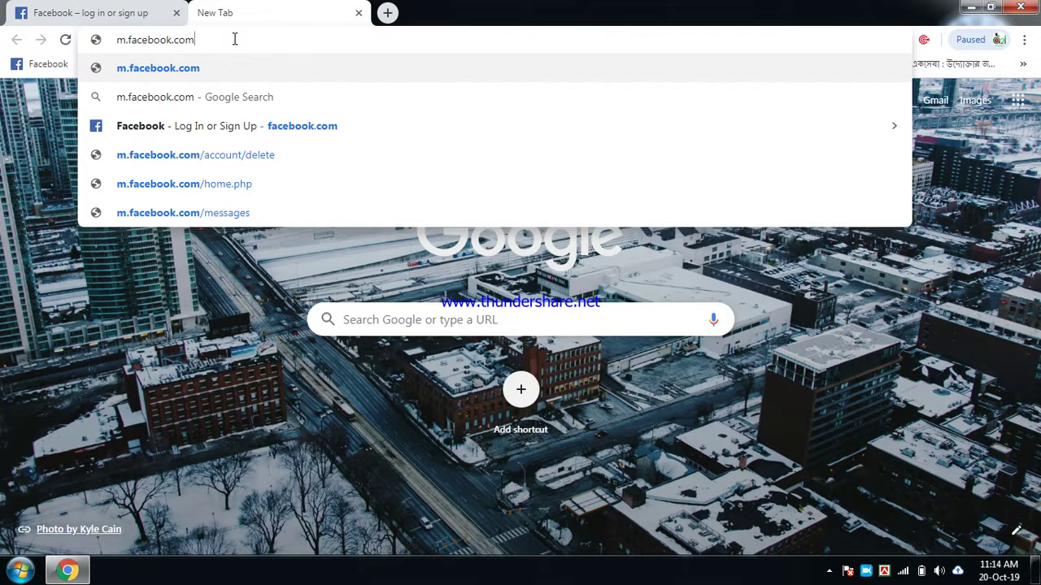
pyautogui.press('Return')
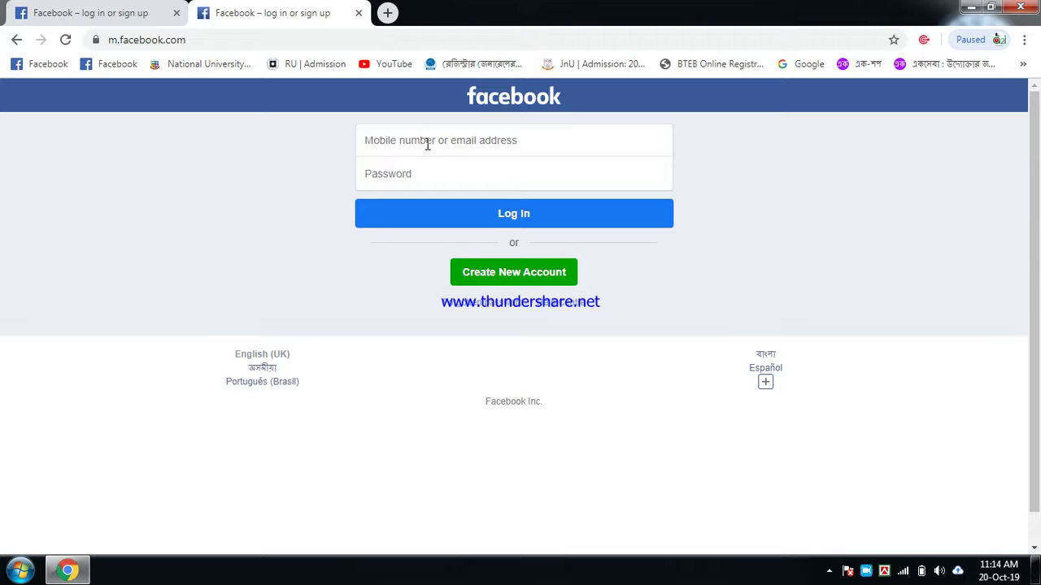
# Step: Start a mobile account, fill the first name and surname from autofill, then return to the desktop tab
pyautogui.click(506, 276)
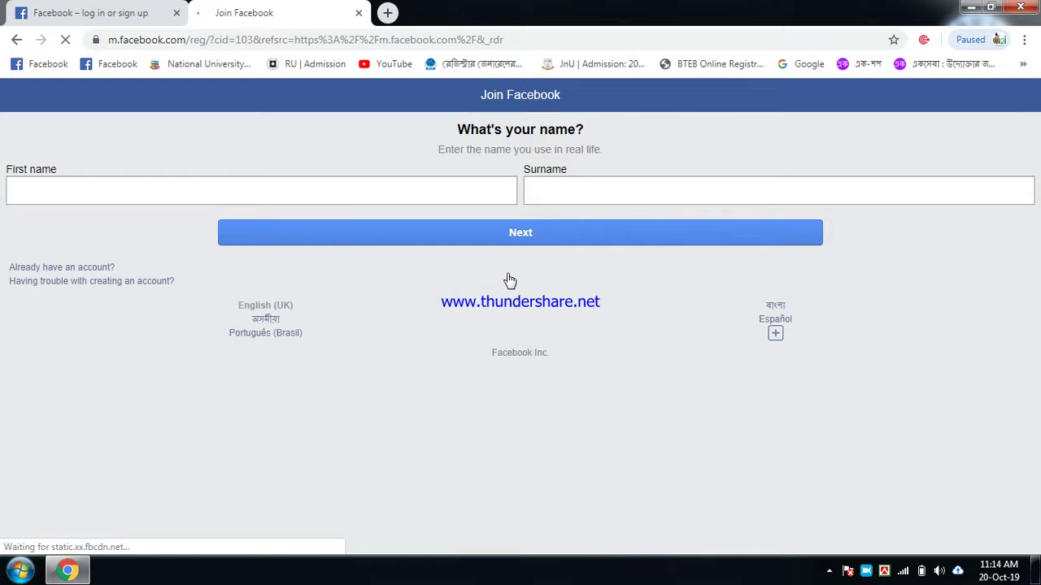
pyautogui.click(74, 194)
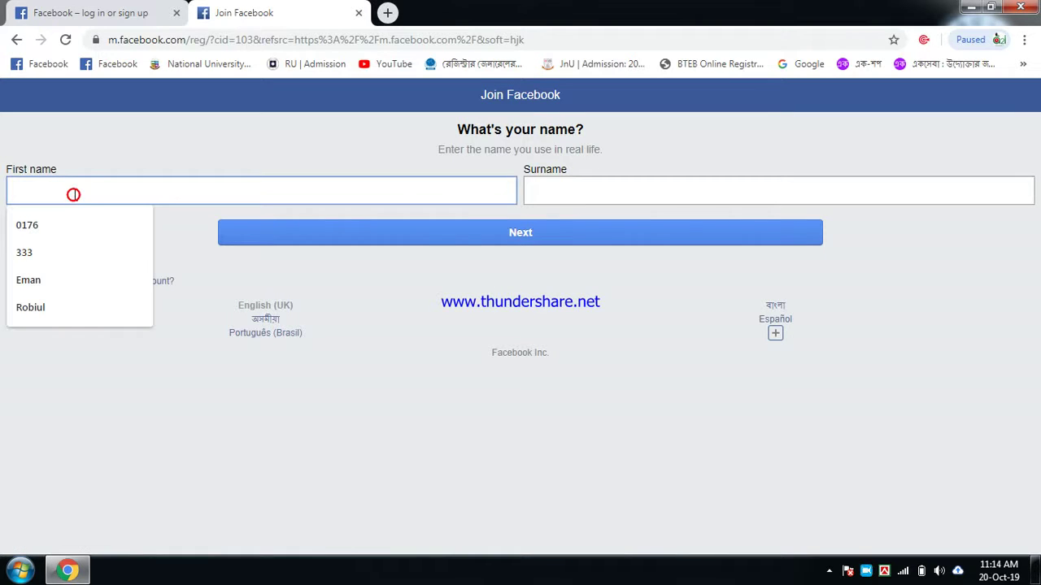
pyautogui.write('Ro')
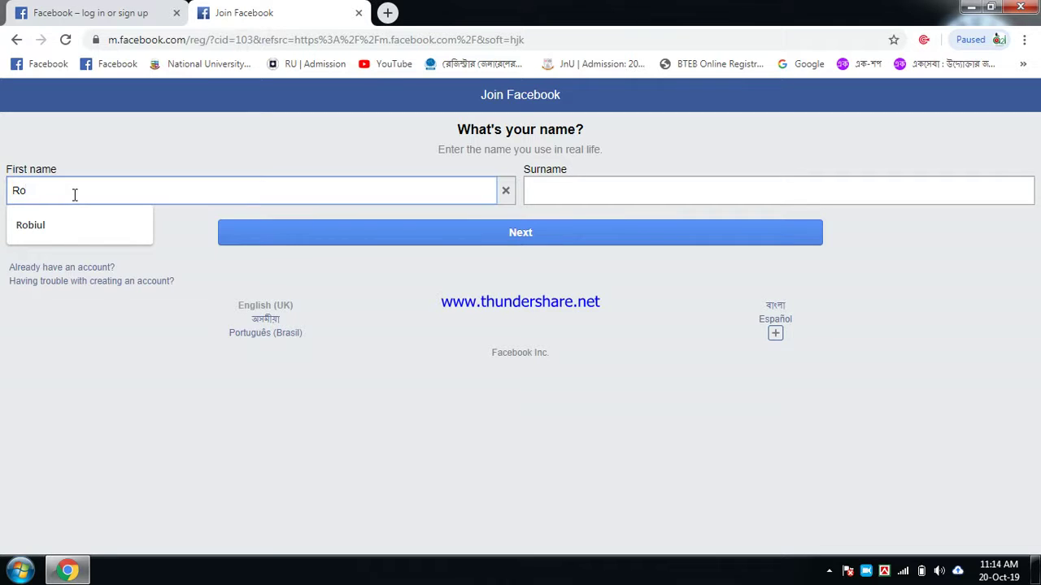
pyautogui.write('b')
pyautogui.click(49, 220)
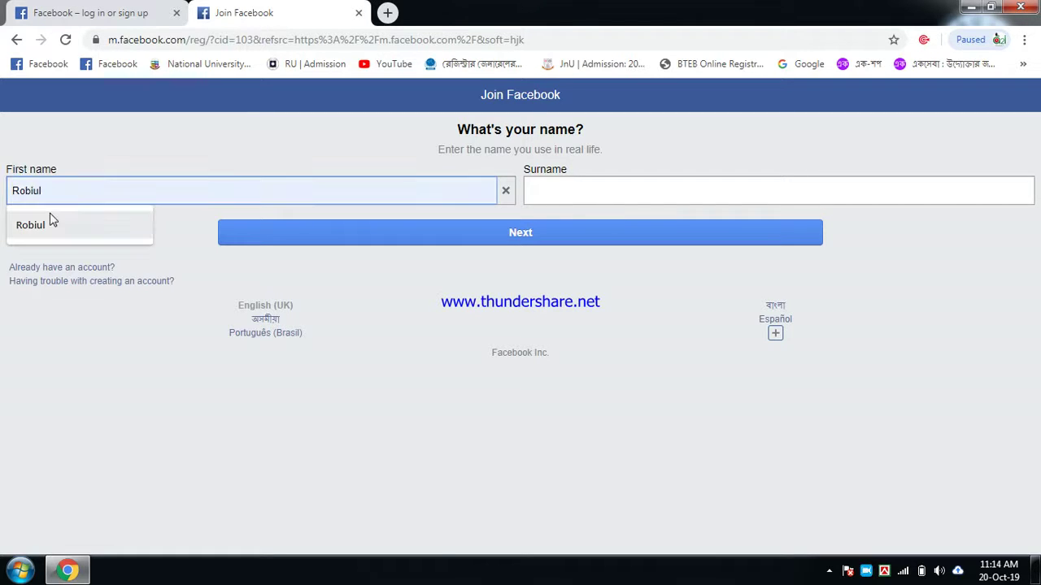
pyautogui.click(609, 195)
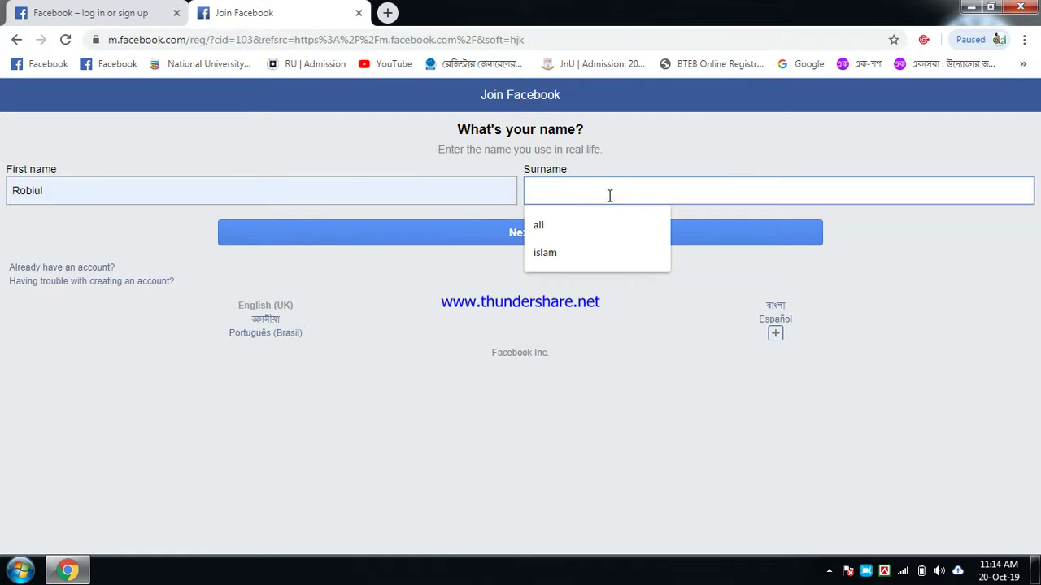
pyautogui.click(551, 254)
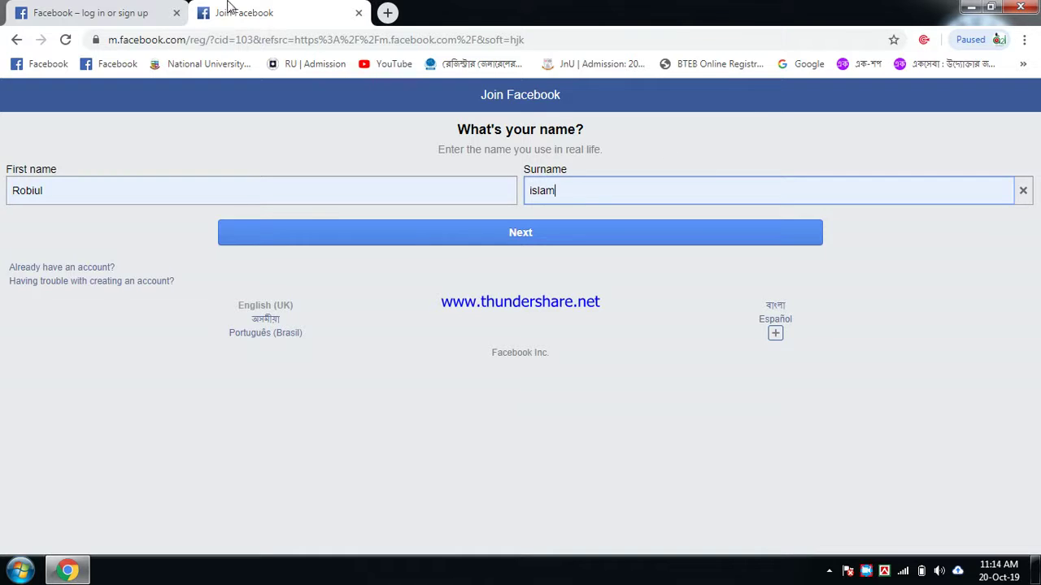
pyautogui.click(109, 12)
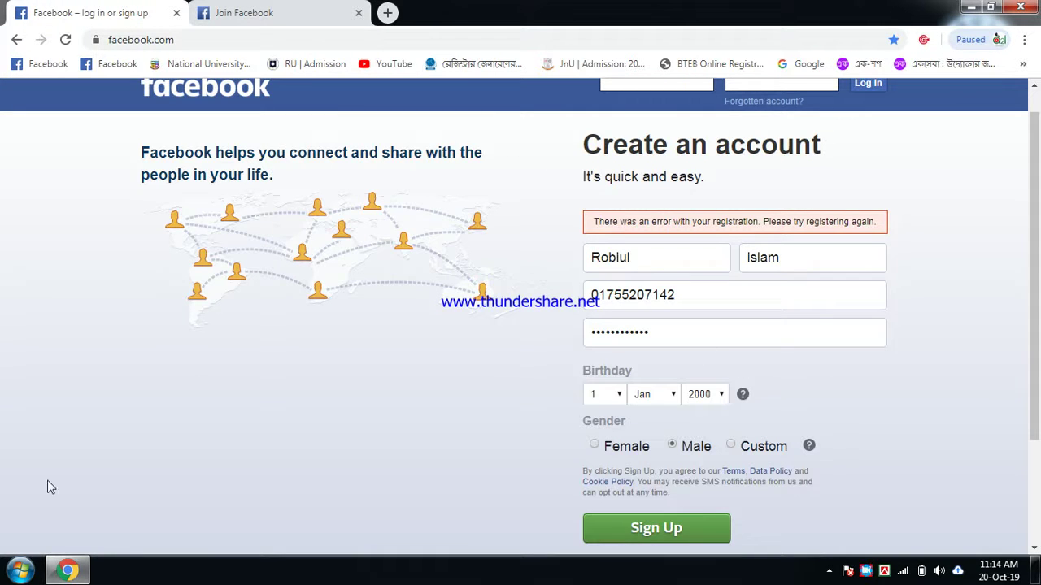
# Step: Launch Microsoft Word 2010, dismiss Document Recovery, and minimize it
pyautogui.click(20, 569)
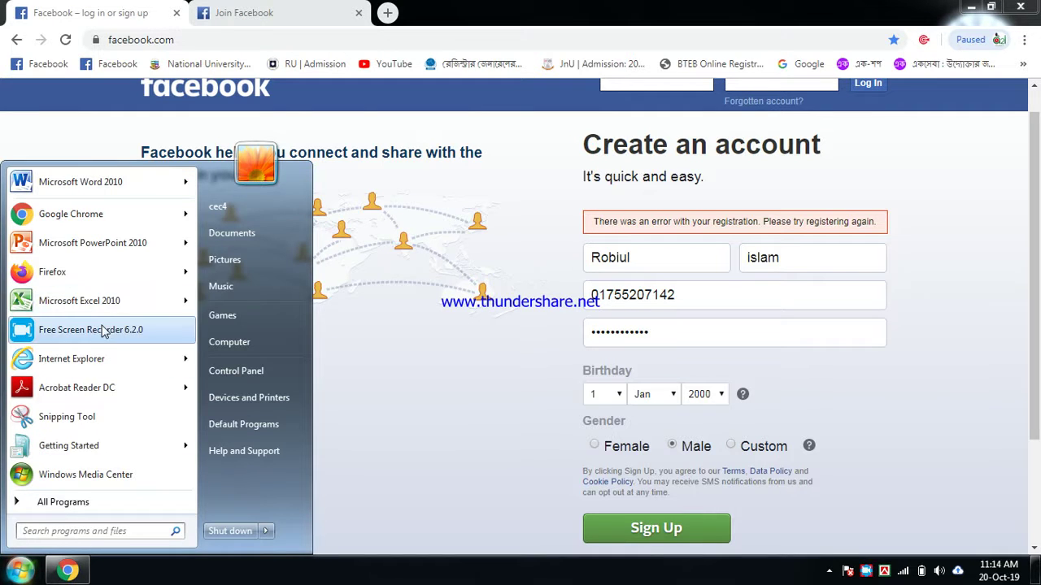
pyautogui.moveTo(100, 194)
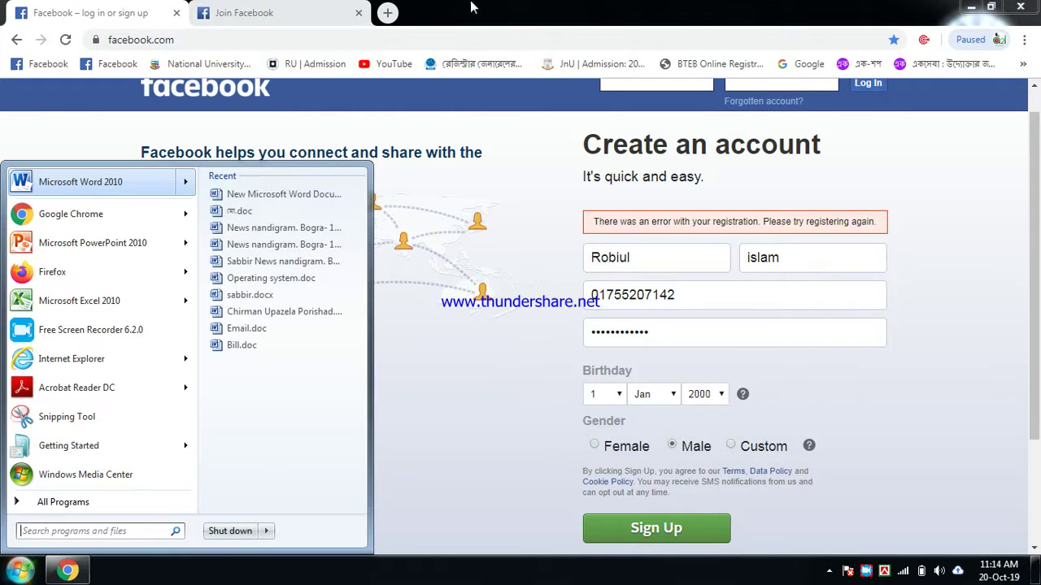
pyautogui.click(72, 187)
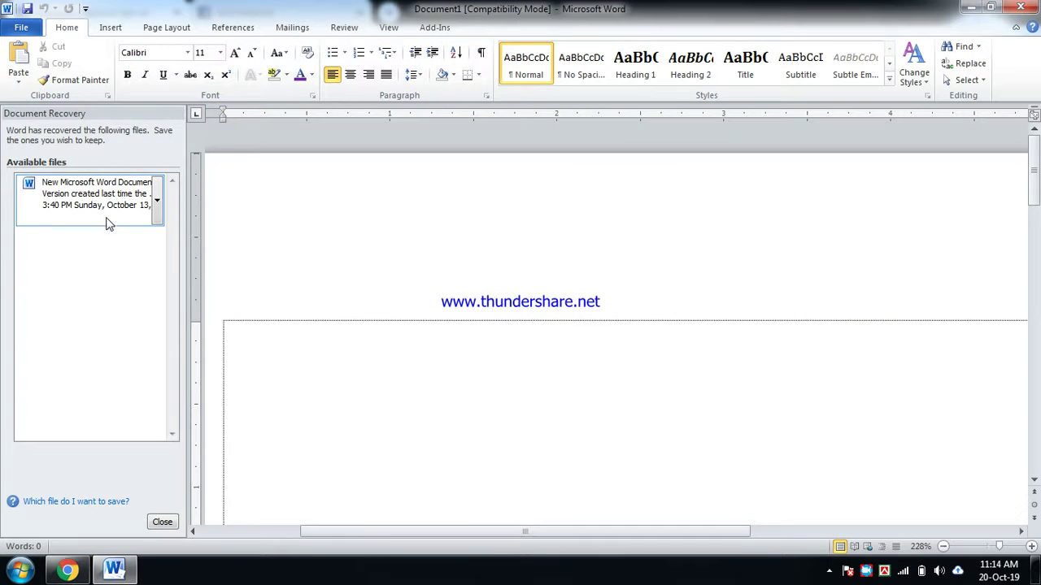
pyautogui.click(162, 521)
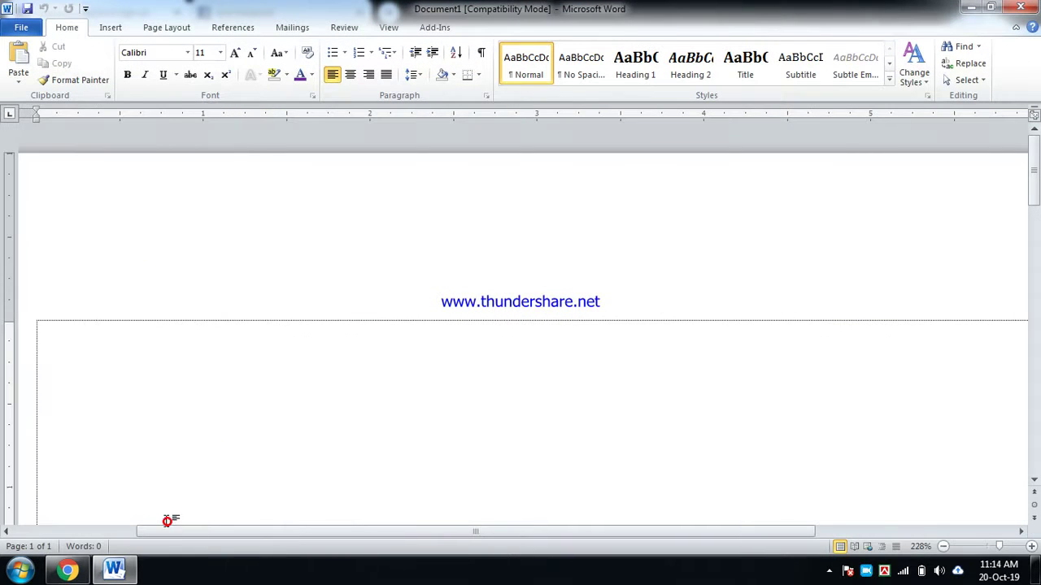
pyautogui.click(971, 8)
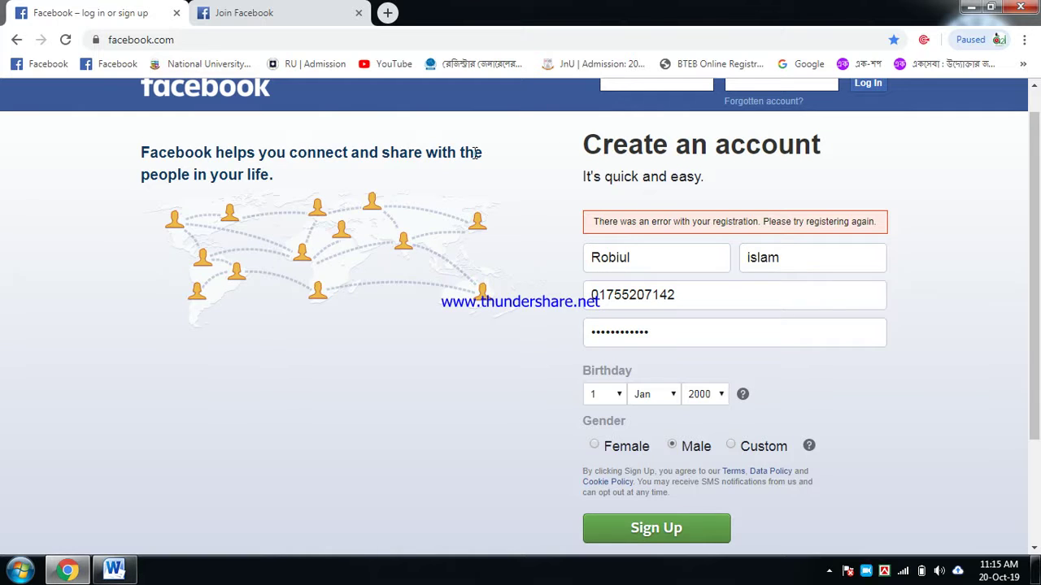
# Step: Continue past the name on the mobile sign-up and set the birthday to 1 Jan 2000
pyautogui.click(265, 16)
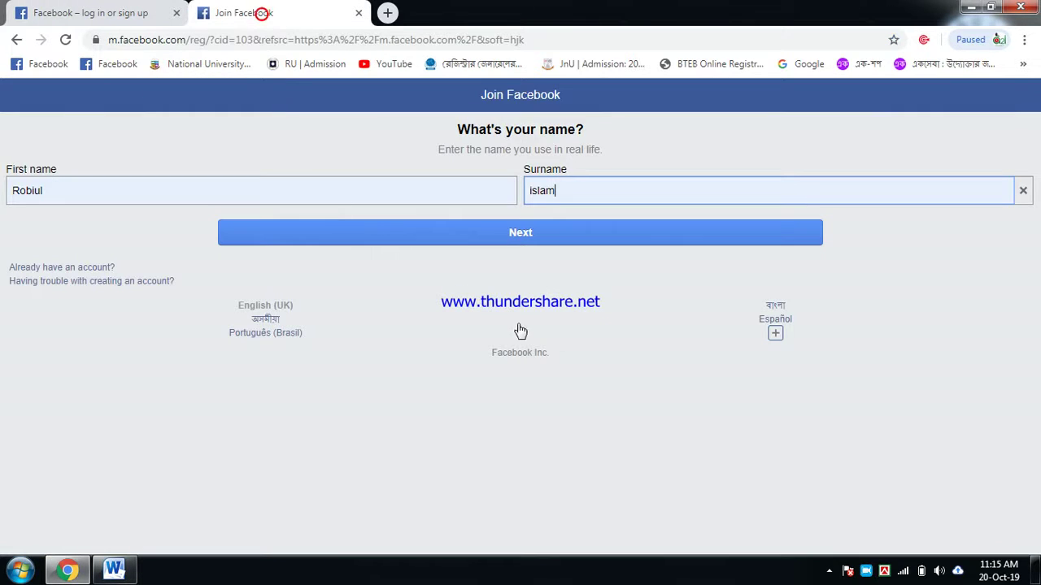
pyautogui.click(523, 232)
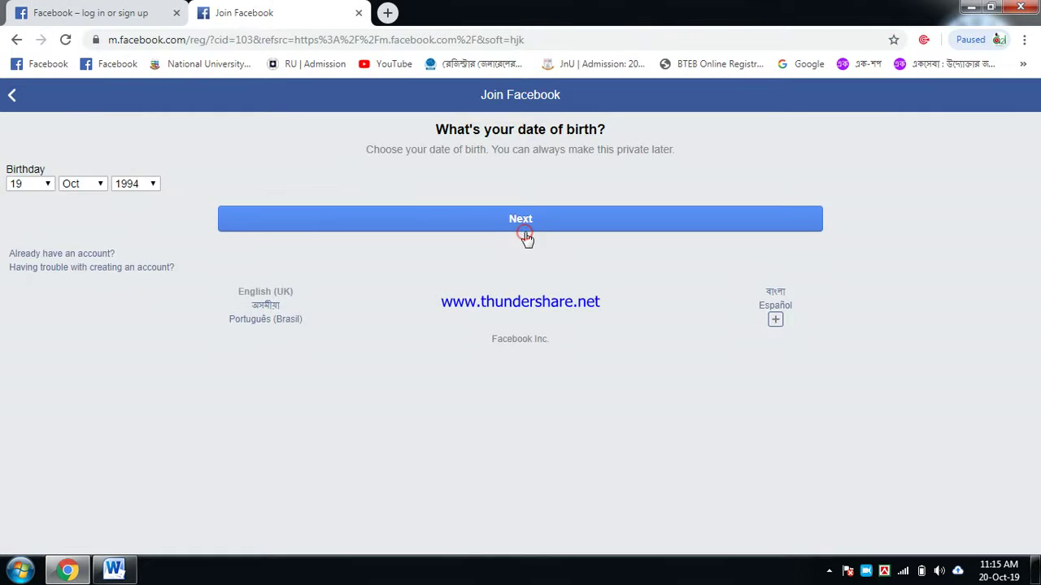
pyautogui.click(153, 183)
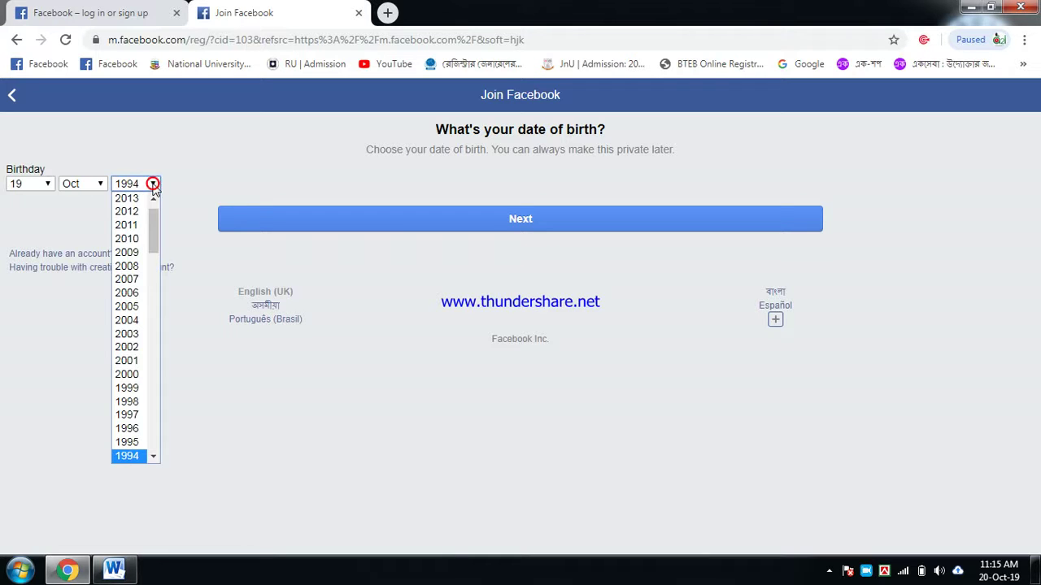
pyautogui.press('Home')
pyautogui.write('2000')
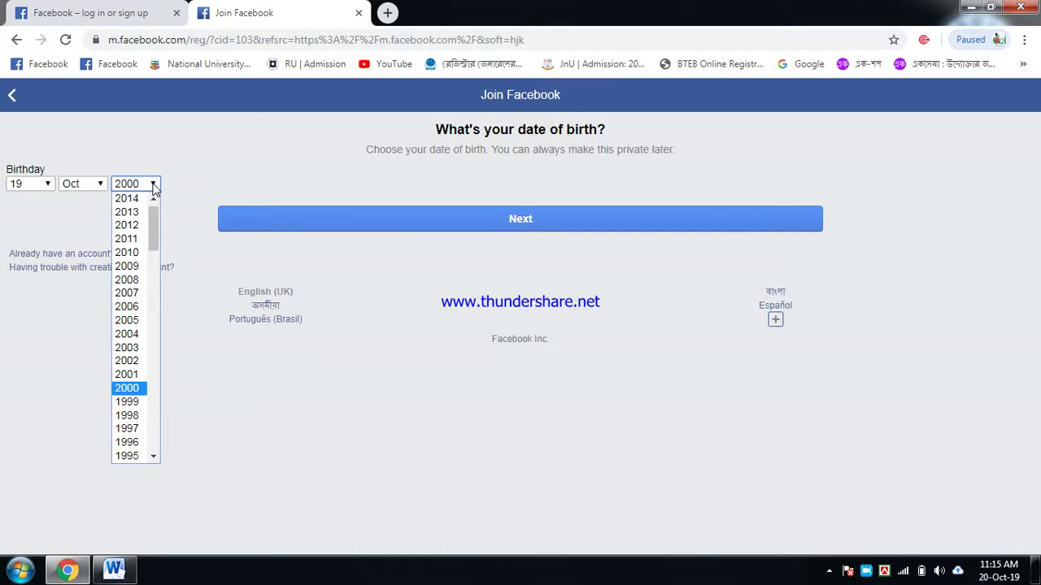
pyautogui.click(153, 186)
pyautogui.click(96, 180)
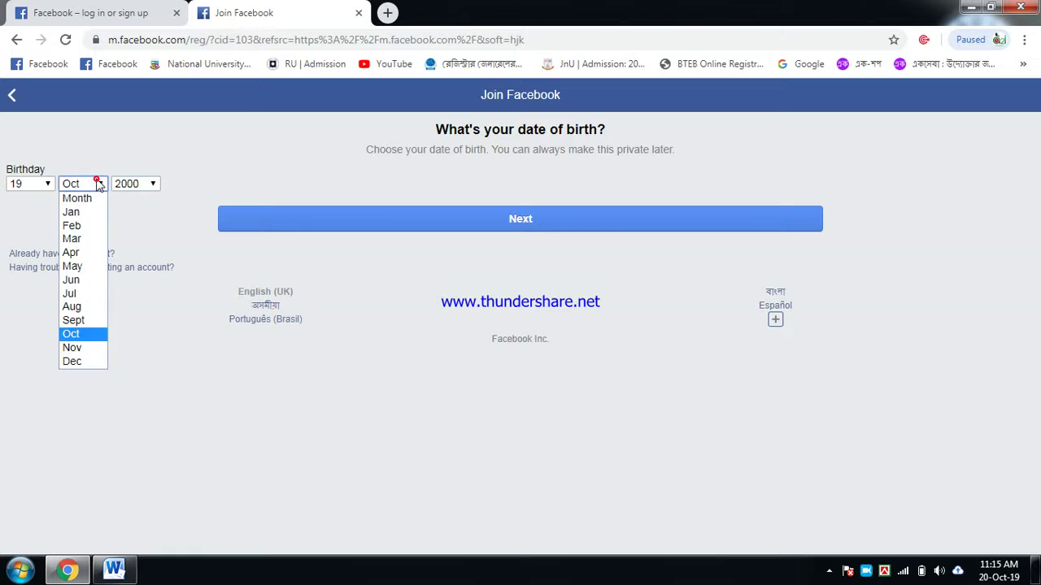
pyautogui.click(81, 212)
pyautogui.click(47, 183)
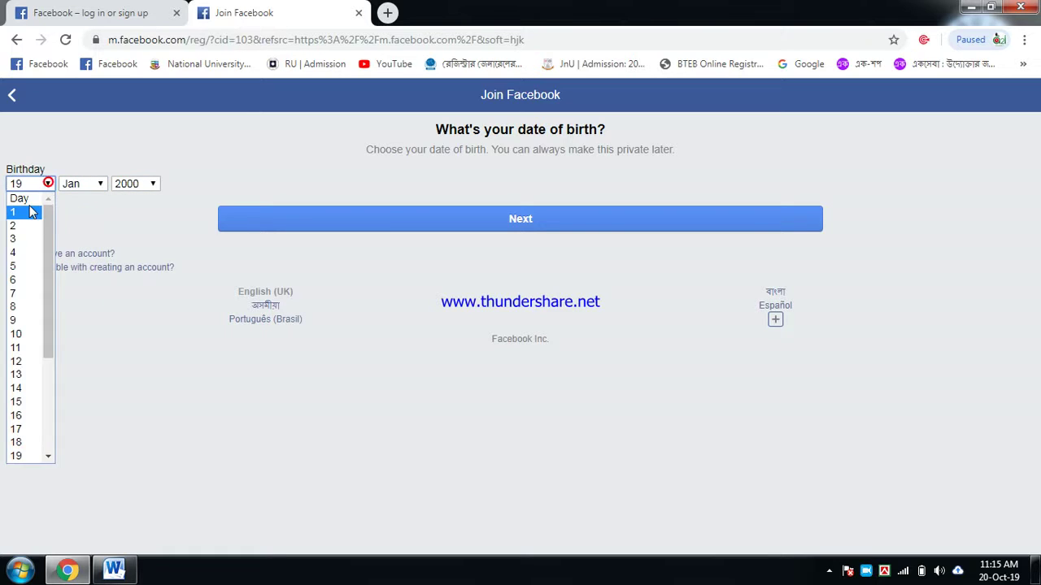
pyautogui.click(26, 215)
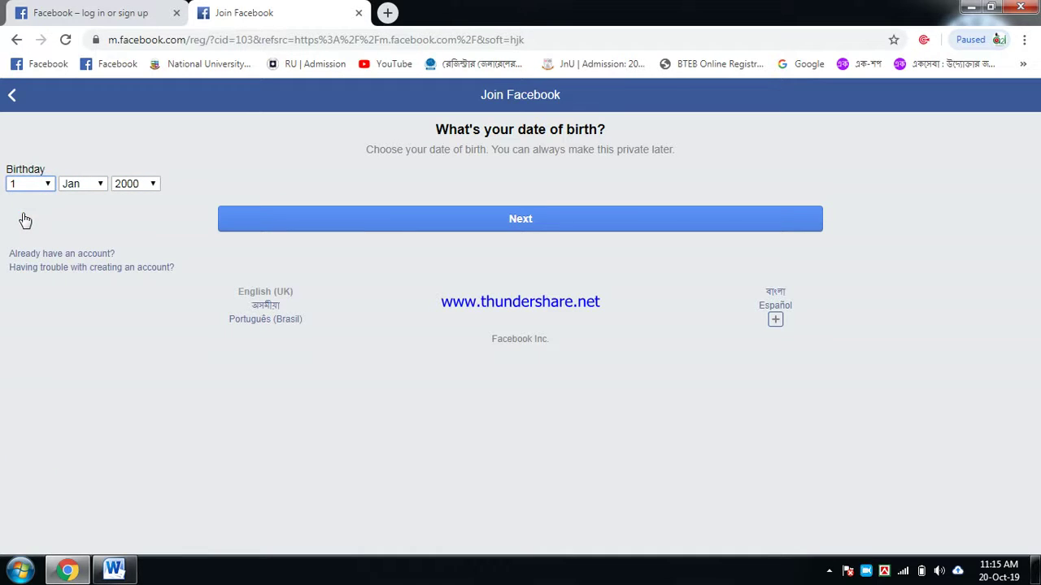
pyautogui.click(529, 218)
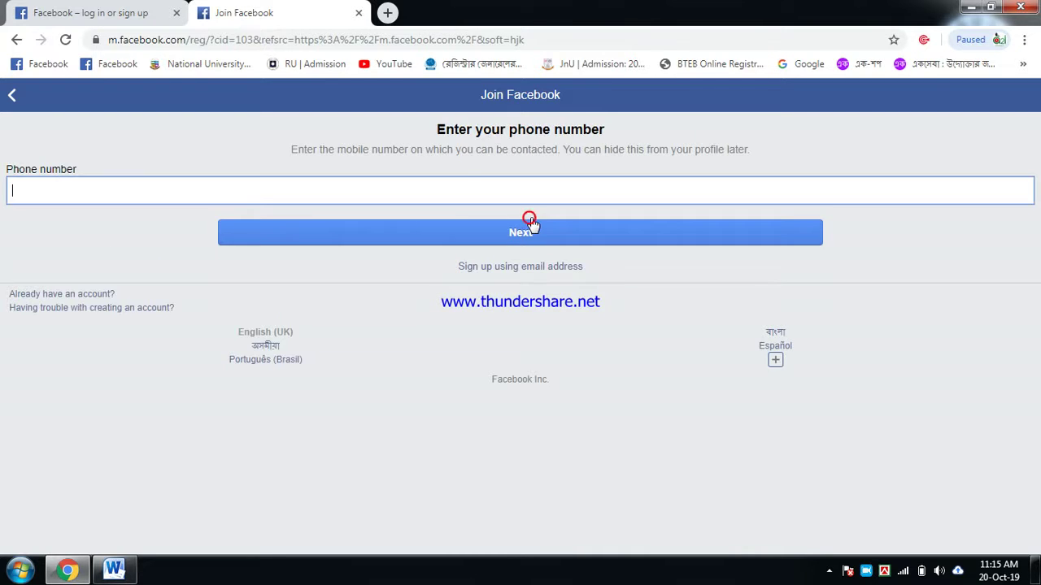
# Step: Fill in the saved phone number and choose Male as gender
pyautogui.click(126, 200)
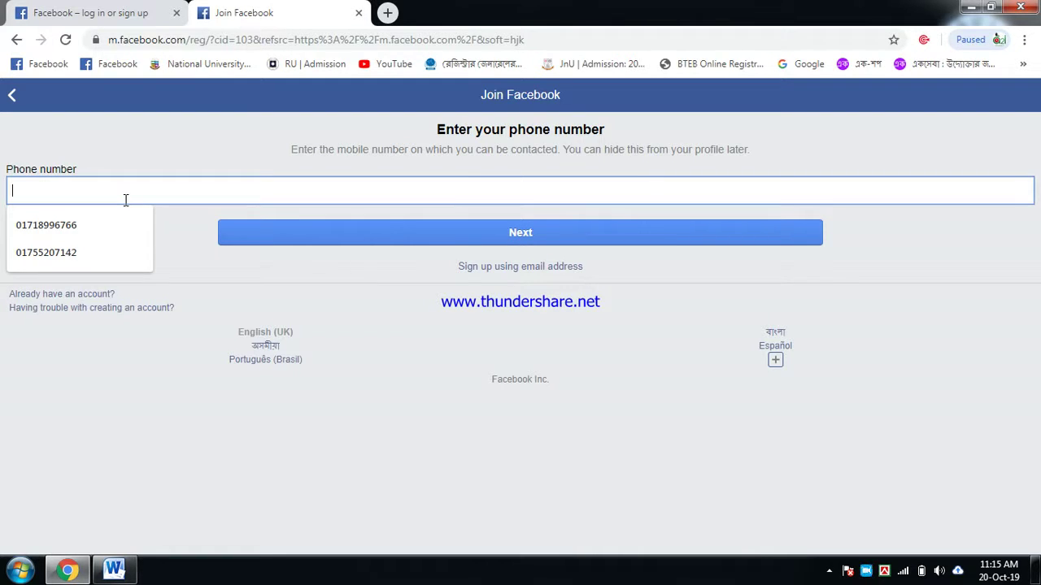
pyautogui.click(78, 252)
pyautogui.click(538, 234)
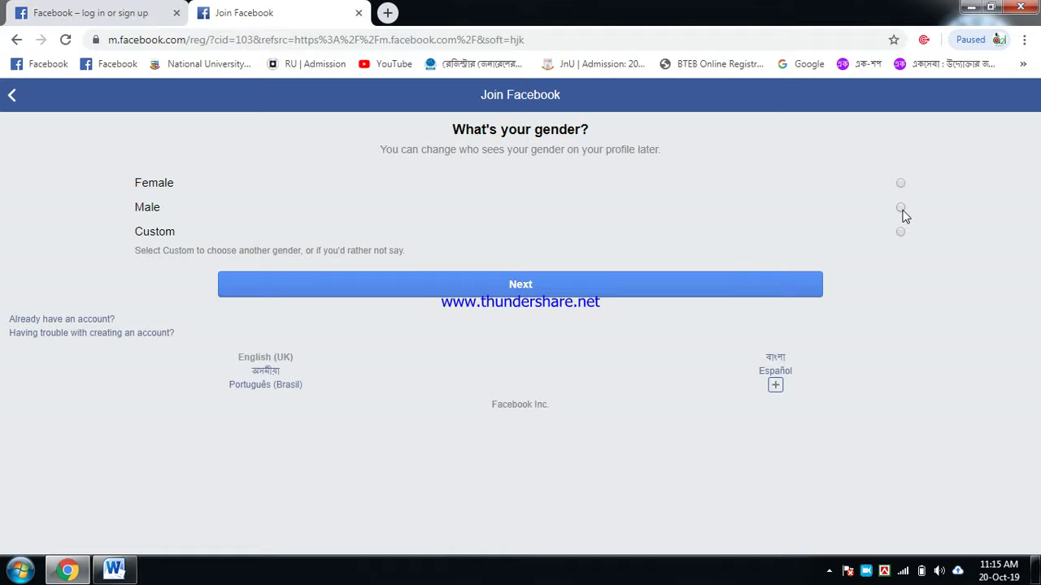
pyautogui.click(702, 284)
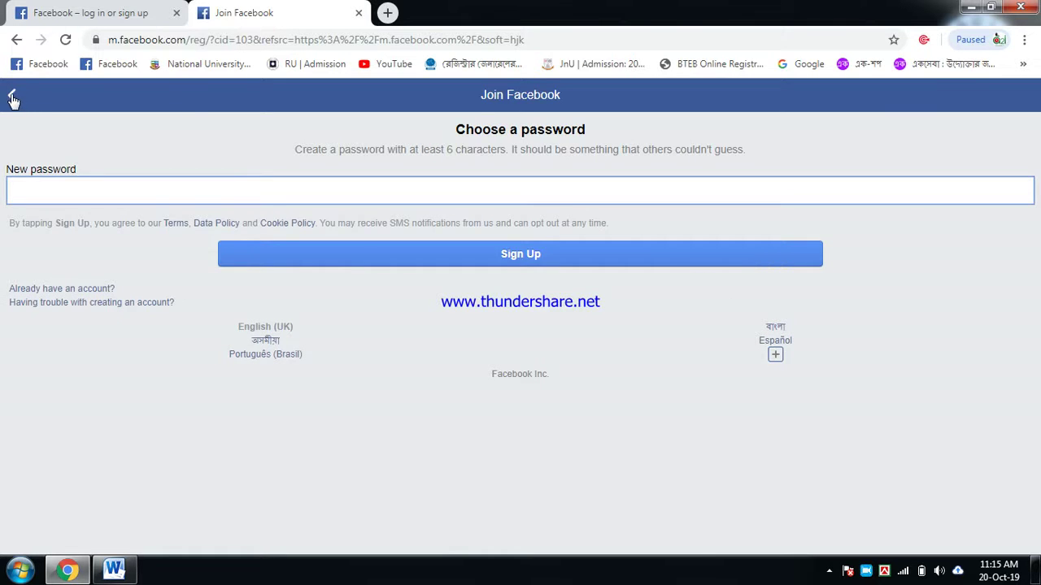
# Step: Enter a new password on the mobile Choose a password page and submit it
pyautogui.click(13, 97)
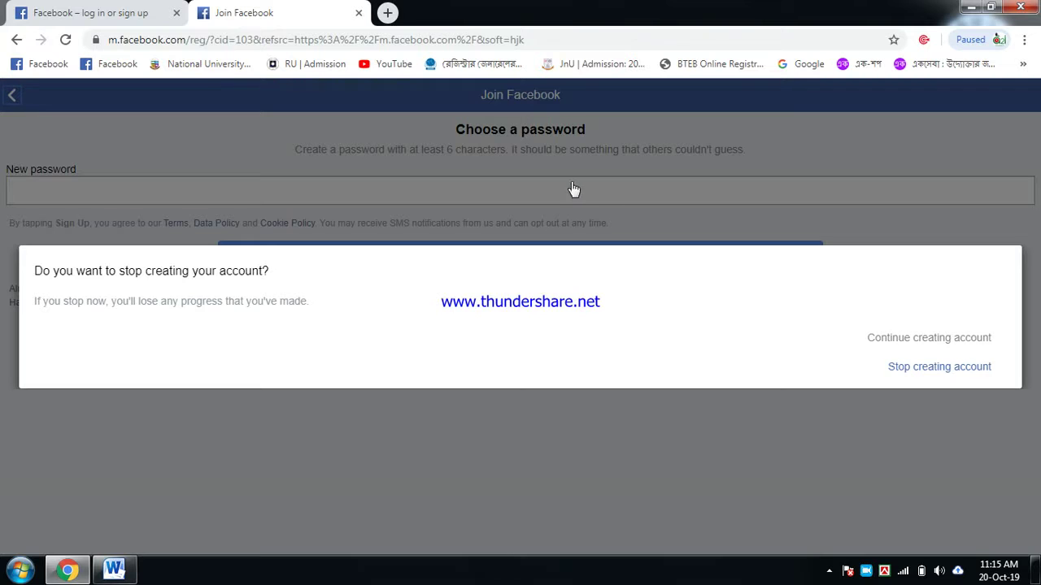
pyautogui.click(906, 337)
pyautogui.click(157, 187)
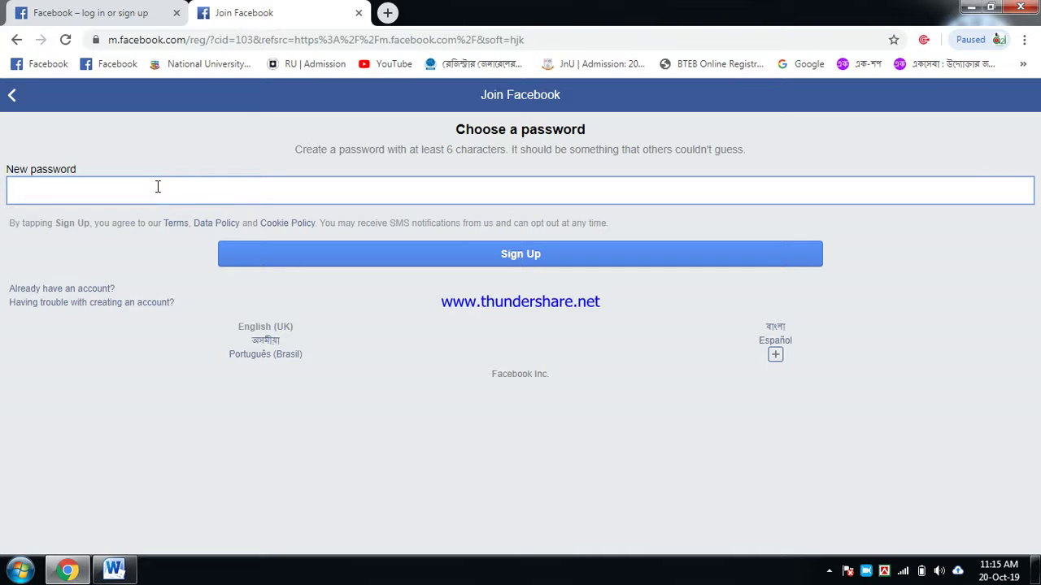
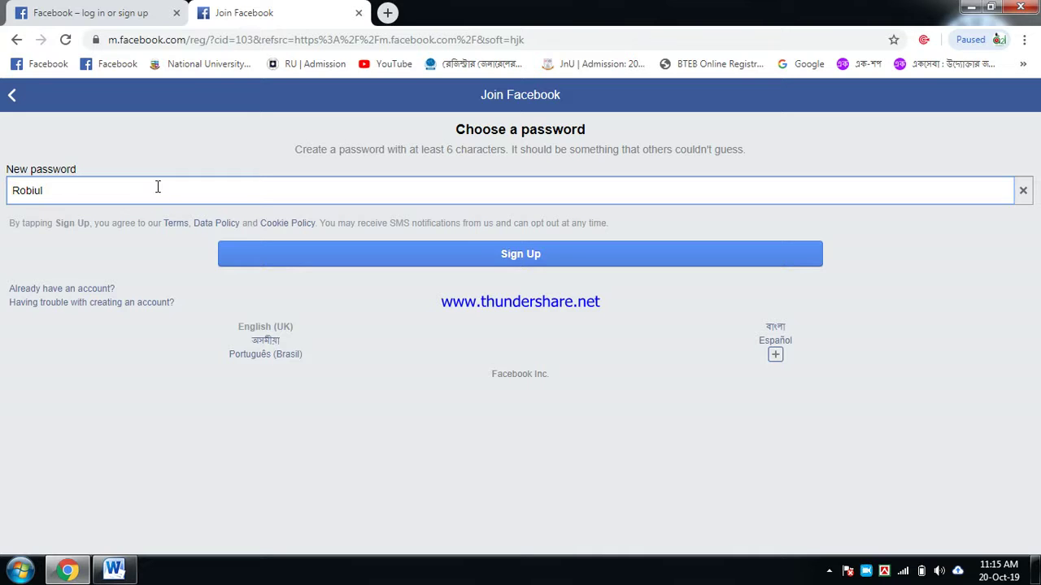
pyautogui.click(539, 269)
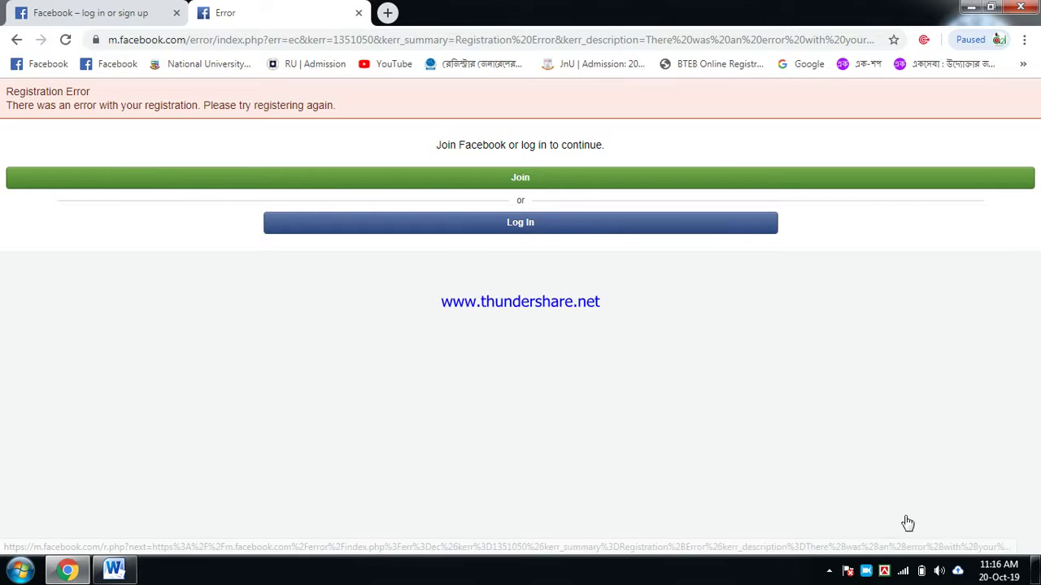
# Step: Check the wireless network list in the taskbar tray
pyautogui.click(902, 572)
pyautogui.click(903, 571)
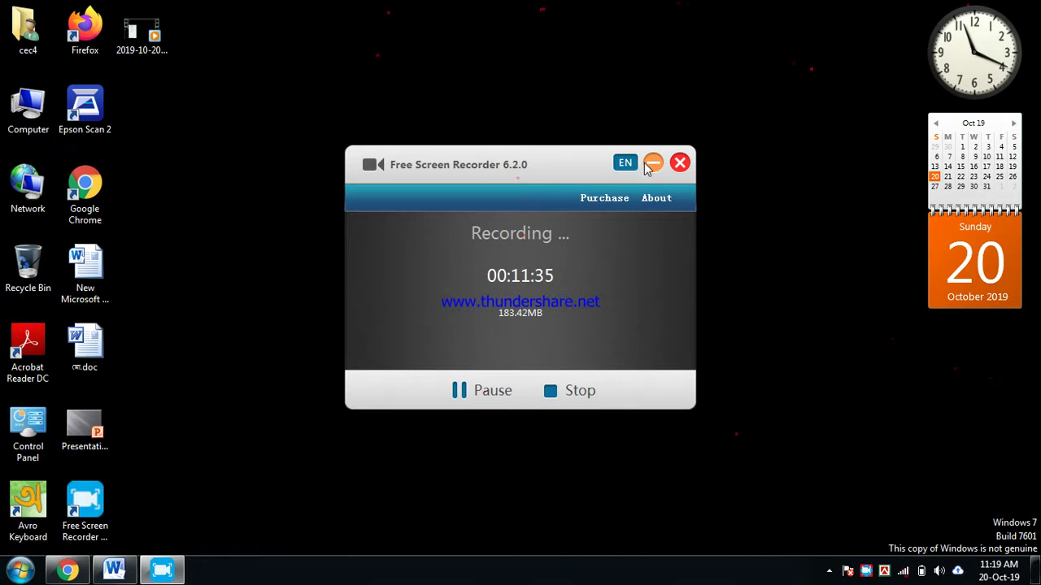
# Step: Replace the desktop form's password with a new ten-character one and resubmit the form
pyautogui.click(653, 163)
pyautogui.click(67, 571)
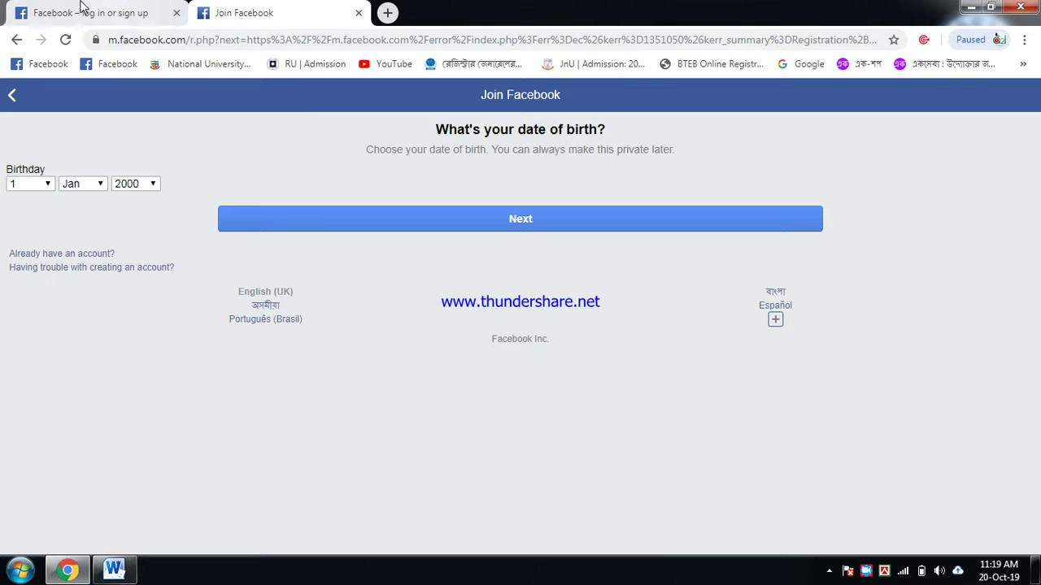
pyautogui.click(81, 17)
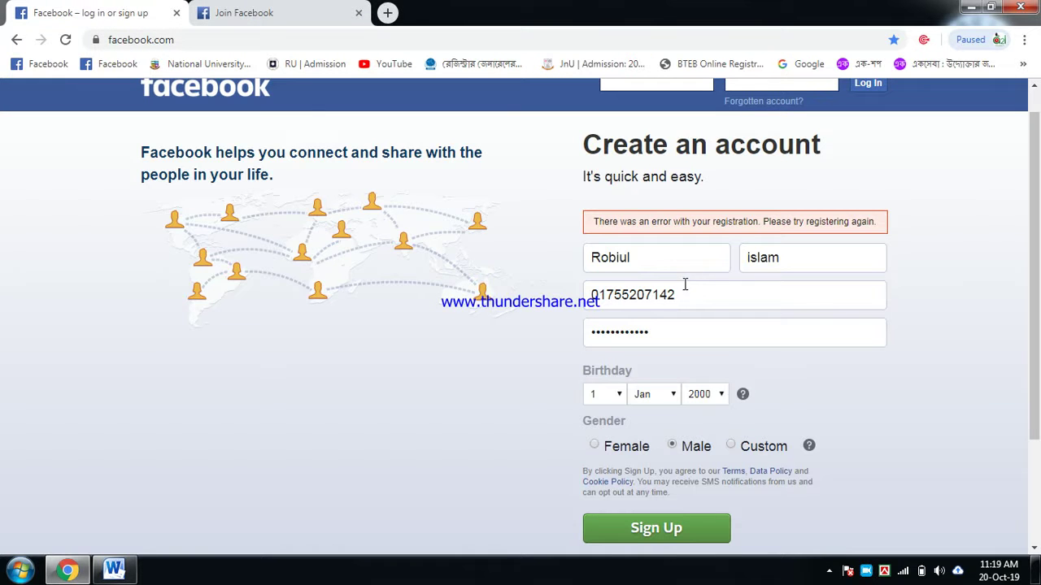
pyautogui.doubleClick(678, 333)
pyautogui.write('a•••••')
pyautogui.write('••••')
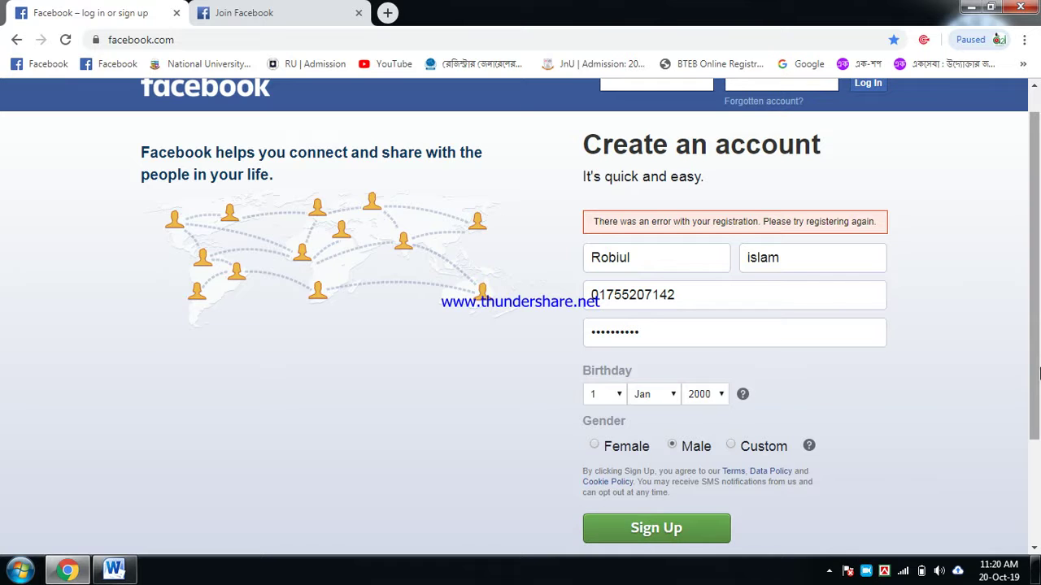
pyautogui.scroll(-1, 974, 306)
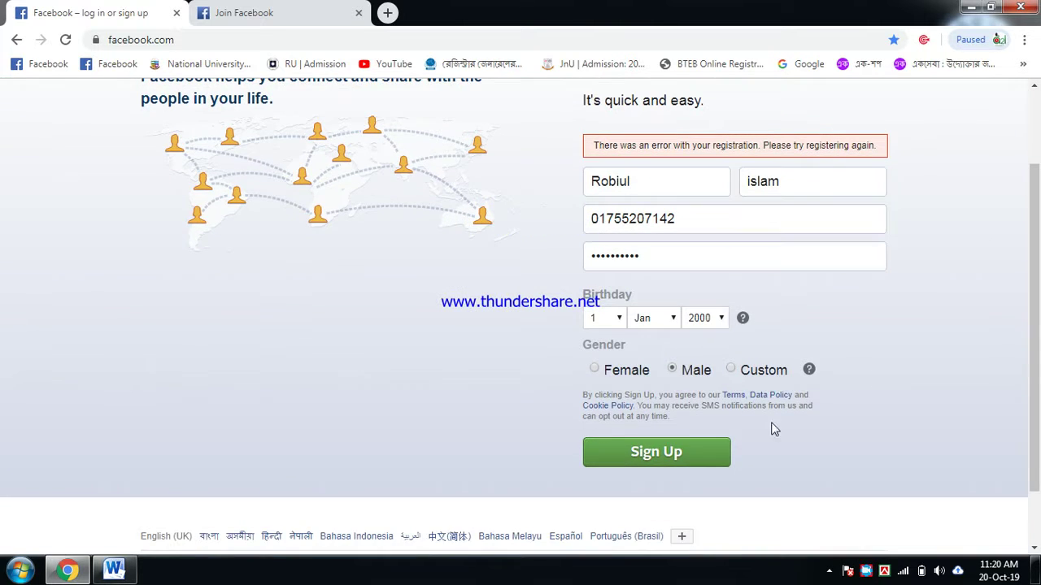
pyautogui.scroll(1, 753, 417)
pyautogui.scroll(-1, 756, 407)
pyautogui.click(653, 450)
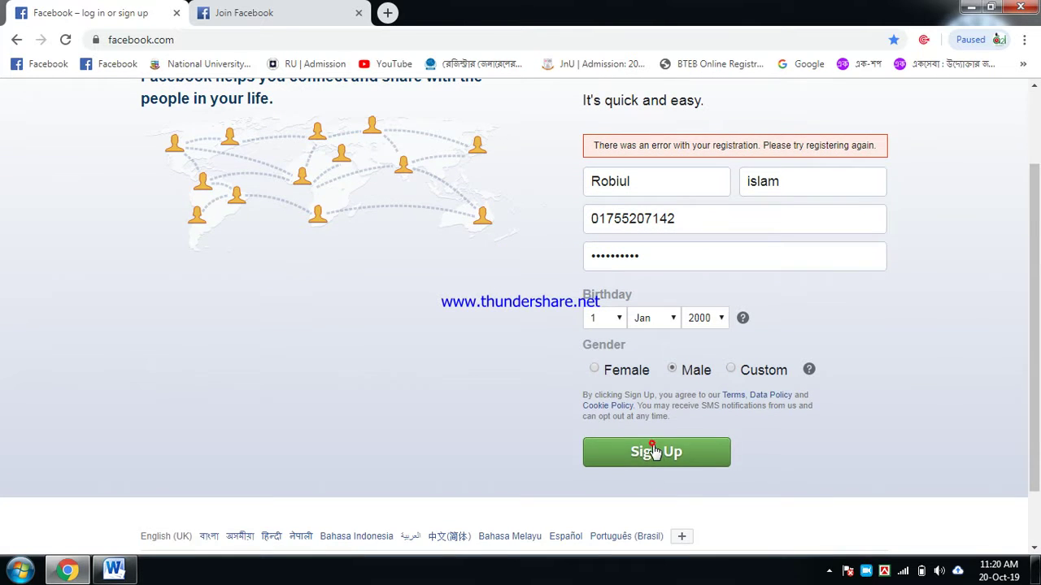
# Step: Pass the birthday, phone and Male gender steps on mobile, enter the new password, and sign up
pyautogui.click(260, 15)
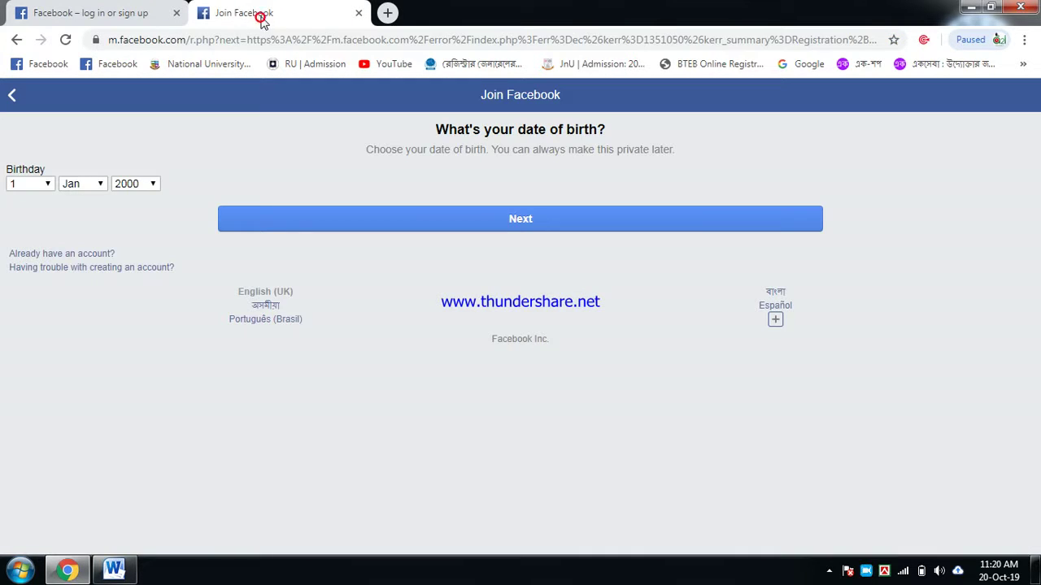
pyautogui.click(547, 216)
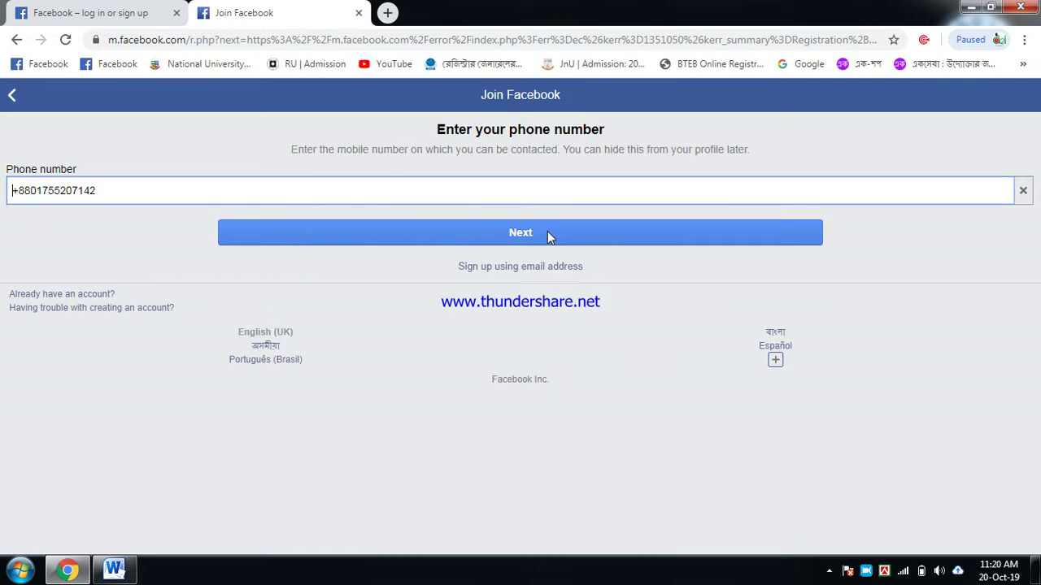
pyautogui.click(548, 234)
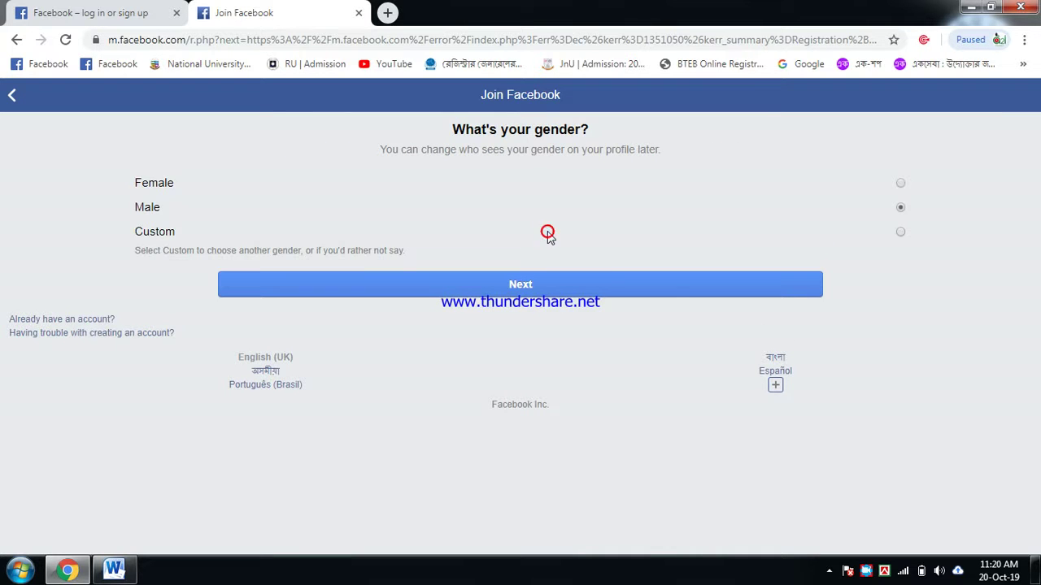
pyautogui.click(535, 287)
pyautogui.click(78, 189)
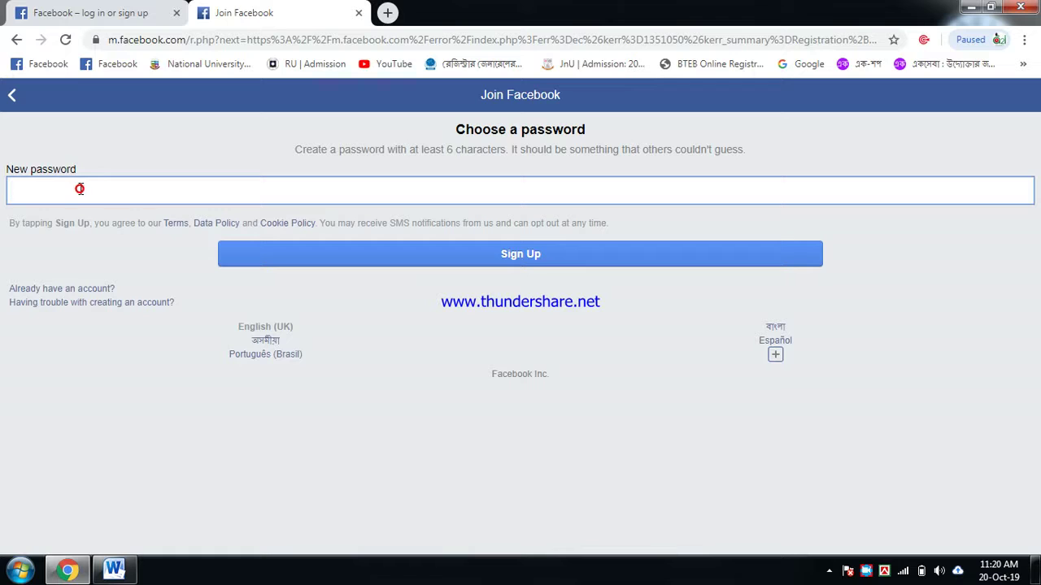
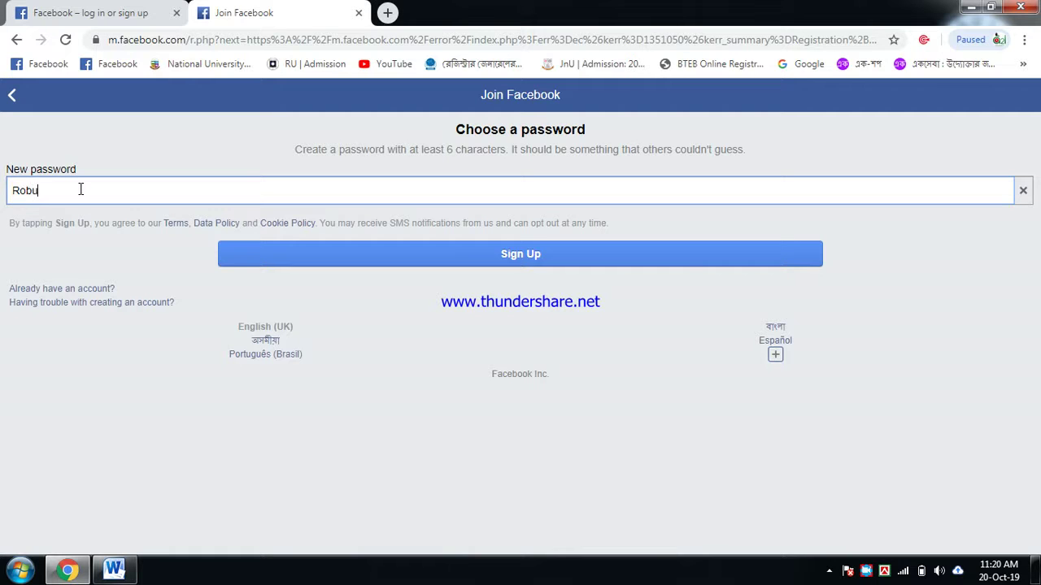
pyautogui.click(553, 267)
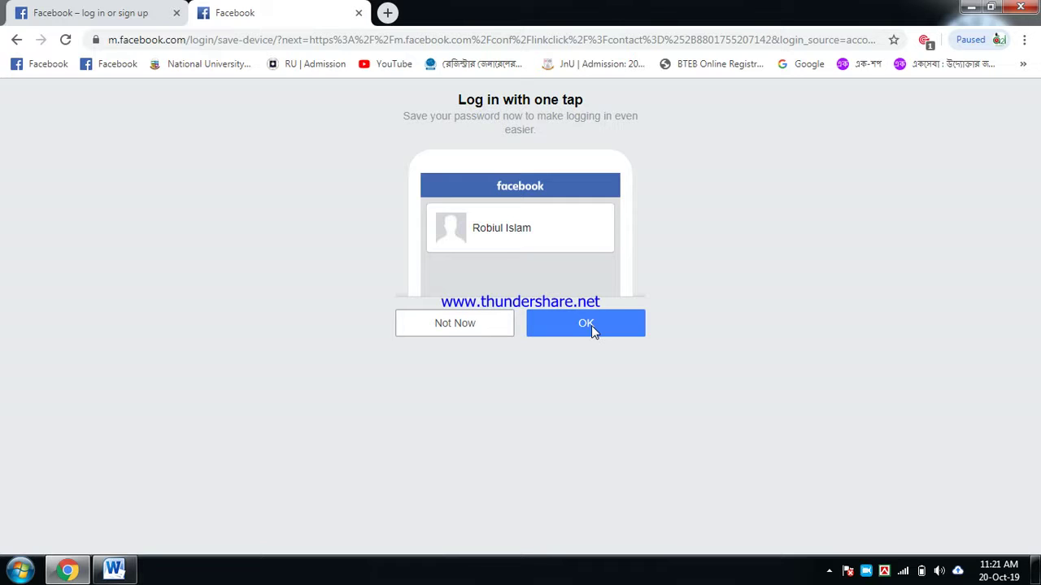
# Step: Accept the Log in with one tap prompt with OK
pyautogui.click(591, 326)
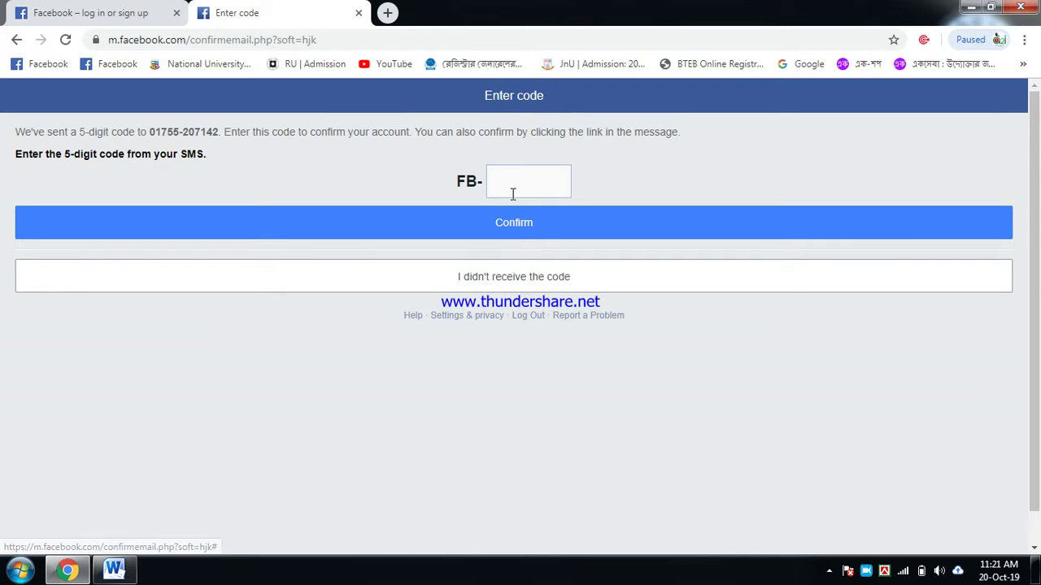
# Step: Enter the 5-digit SMS confirmation code in the FB- box on the Enter code page
pyautogui.click(518, 187)
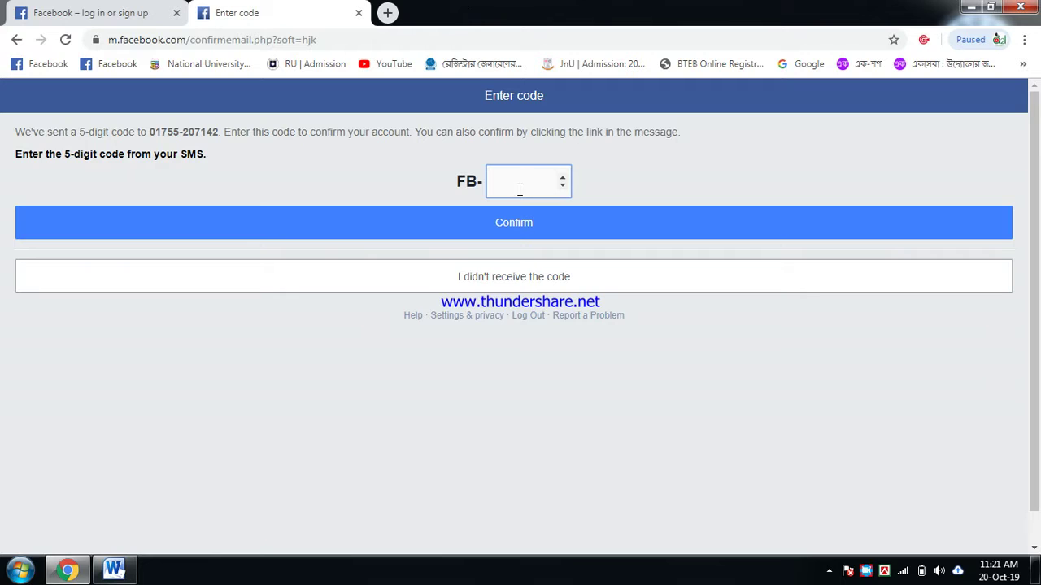
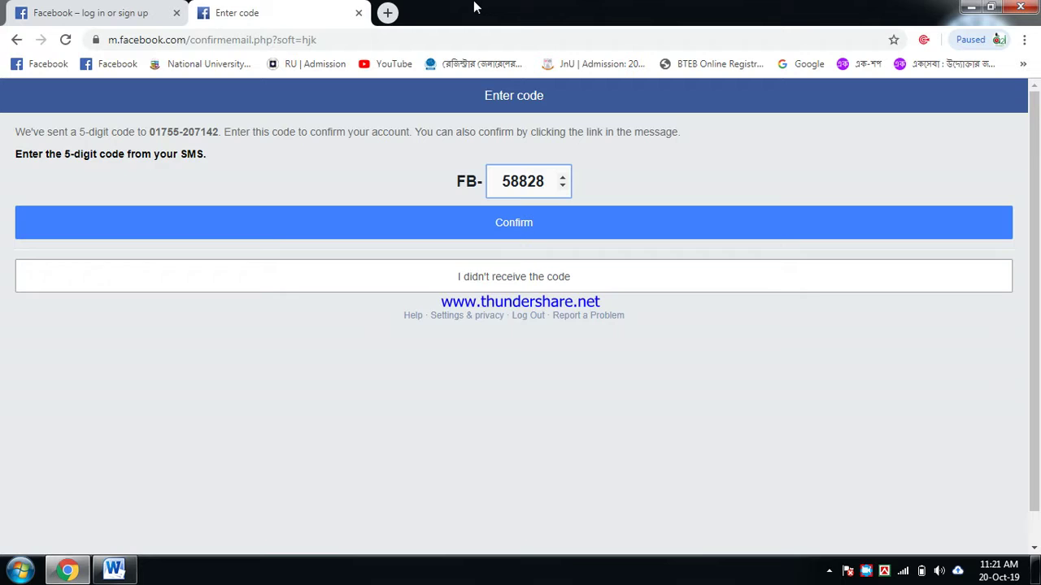